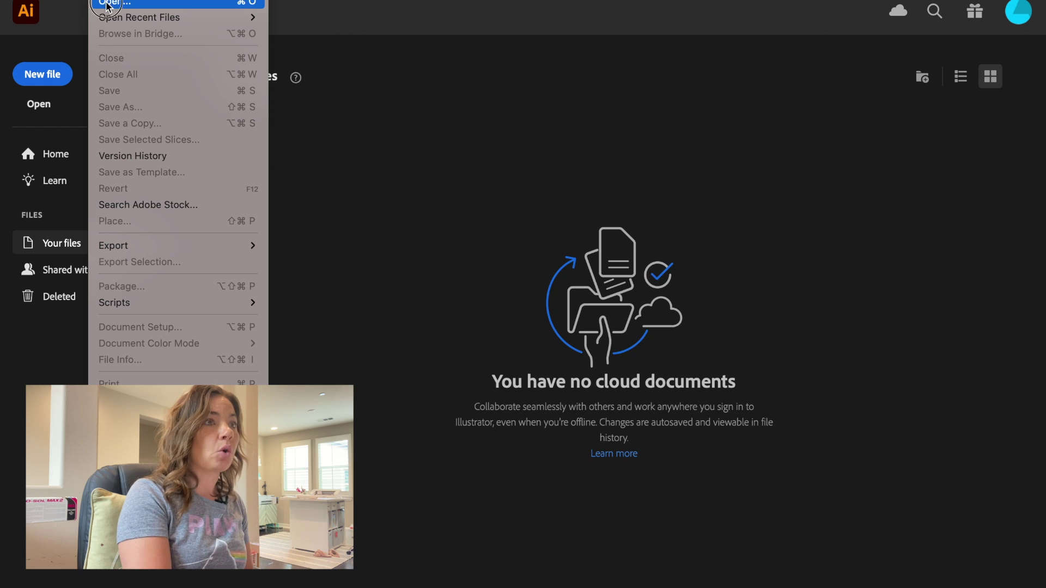
# Open Choose Happy Rainbow.svg from the SVG folder
pyautogui.click(111, 2)
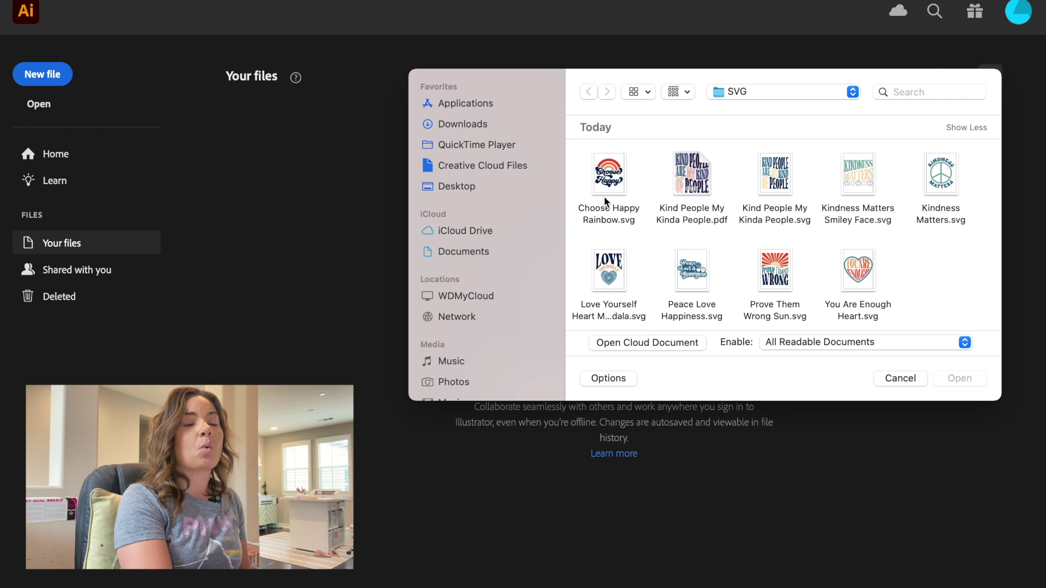
pyautogui.click(619, 179)
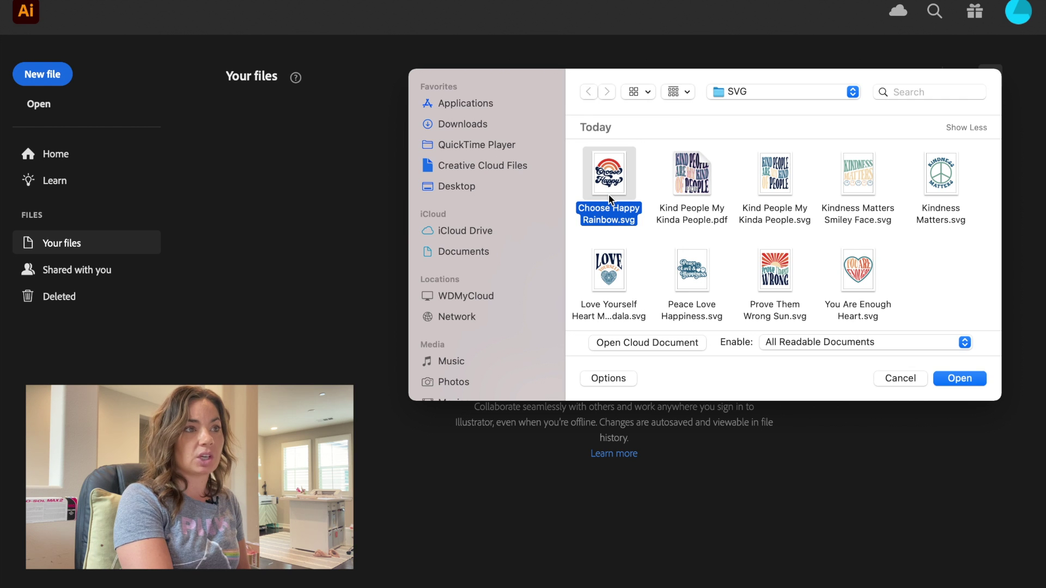
pyautogui.click(962, 381)
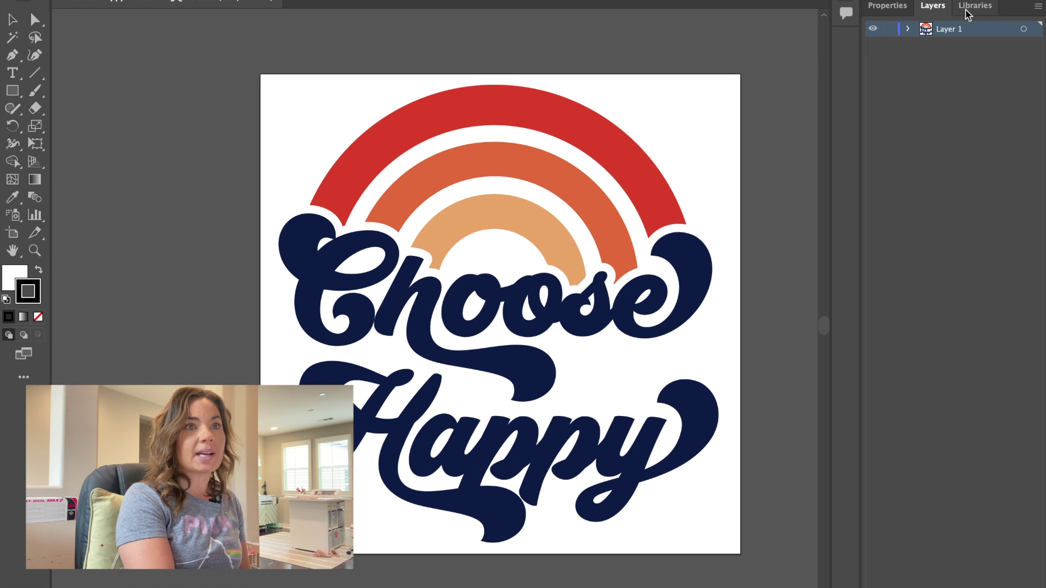
# Expand Layer 1 in the Layers panel to show its three arc paths and two lettering compound paths
pyautogui.click(854, 4)
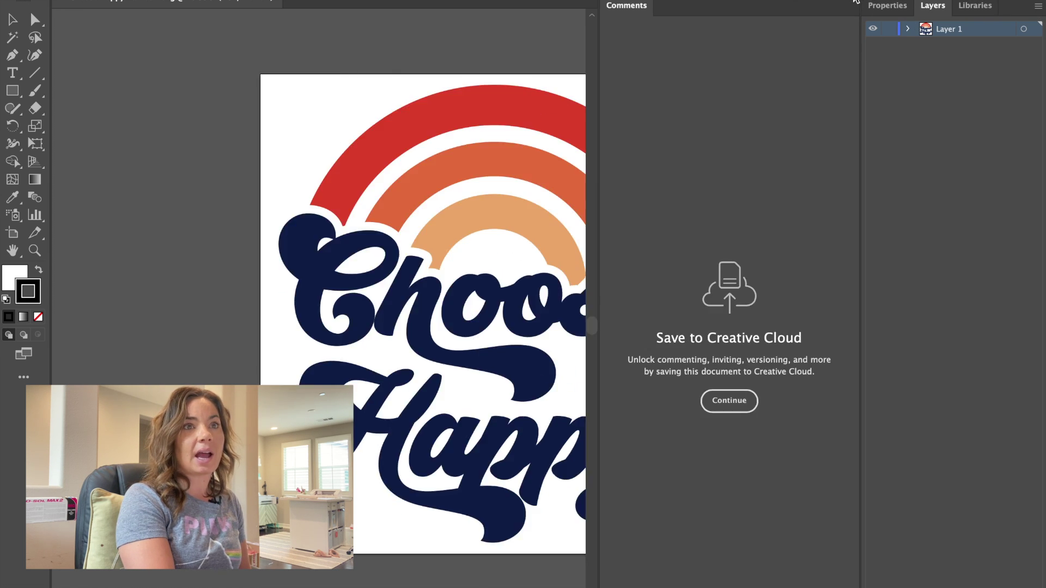
pyautogui.click(855, 2)
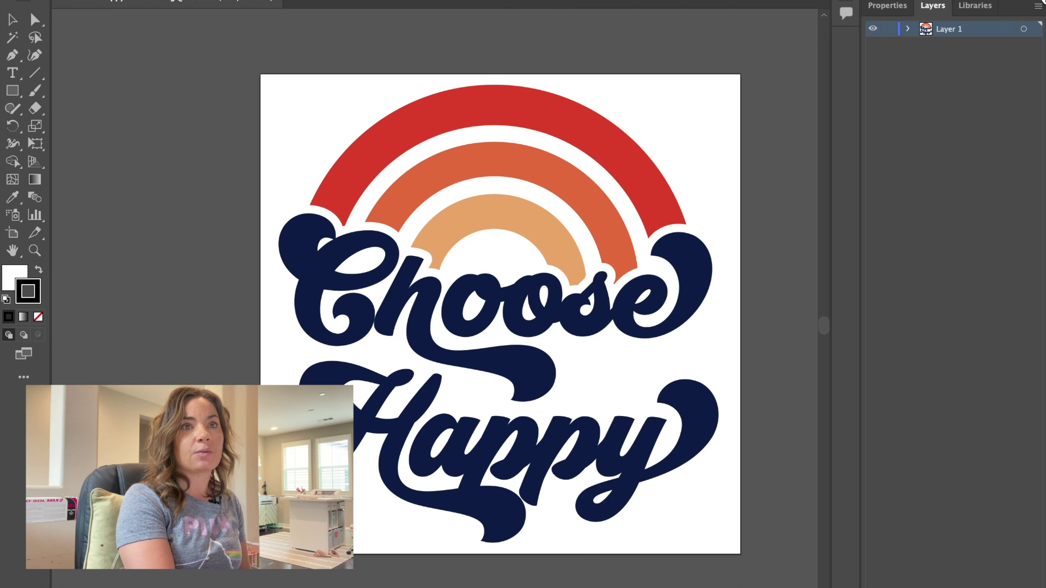
pyautogui.click(1042, 2)
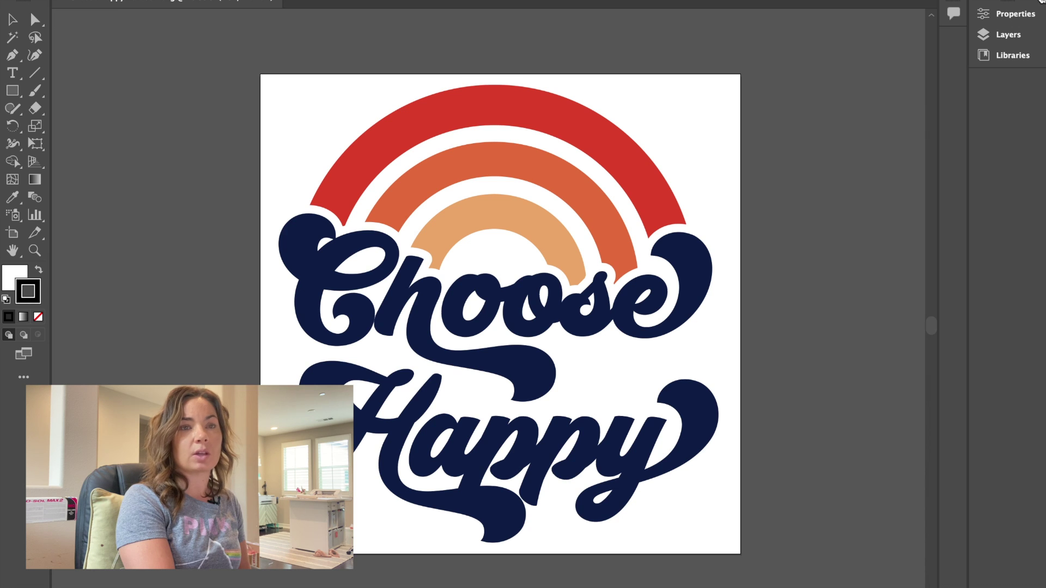
pyautogui.click(1042, 2)
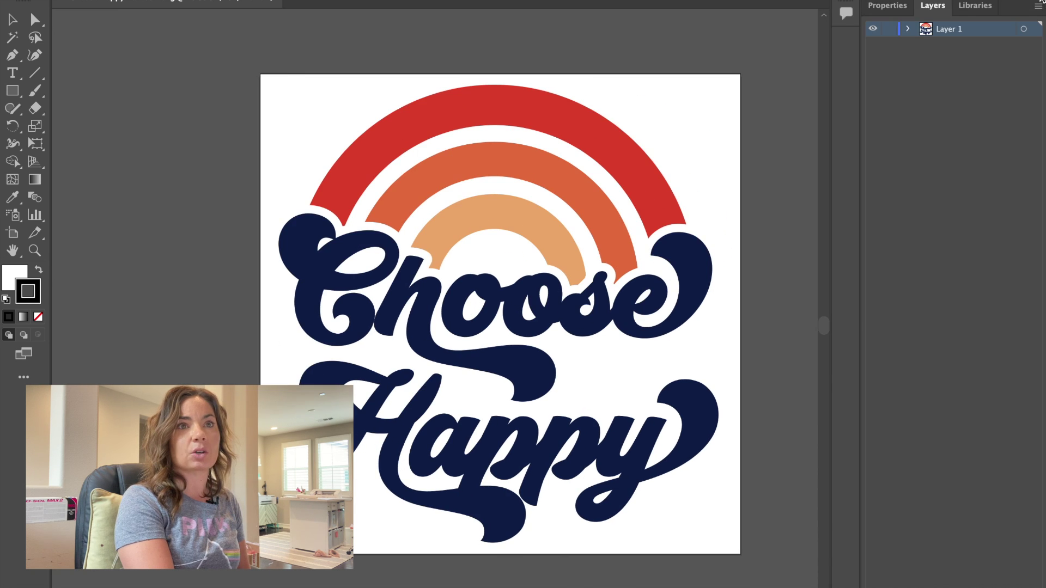
pyautogui.click(908, 30)
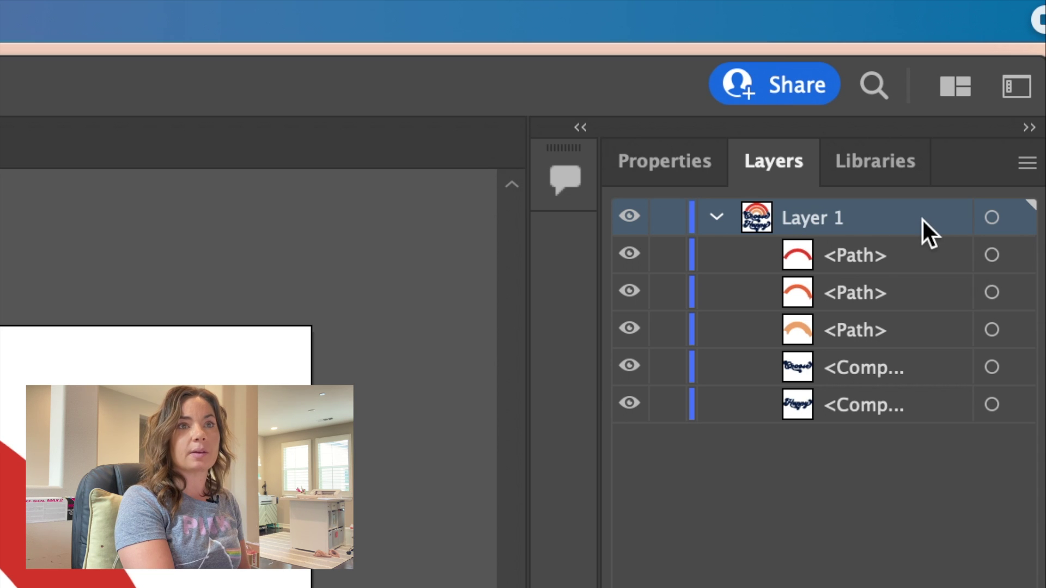
# Target Layer 1 to select the red, orange and peach arcs plus the Choose Happy lettering
pyautogui.click(991, 217)
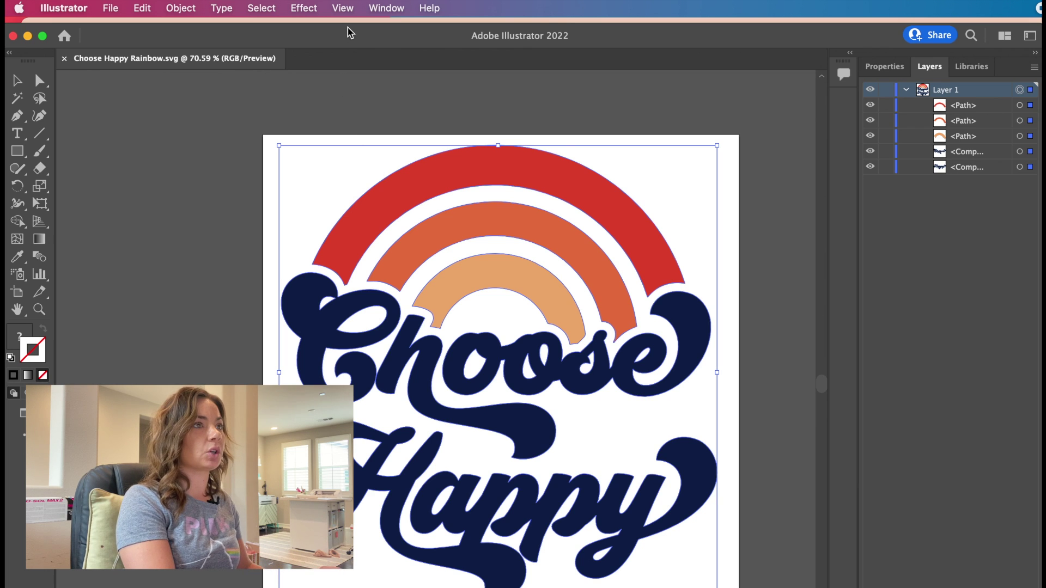
# Bring the Roland VersaWorks swatch panel to mid-canvas and apply its magenta cut-line colour as the stroke
pyautogui.click(347, 12)
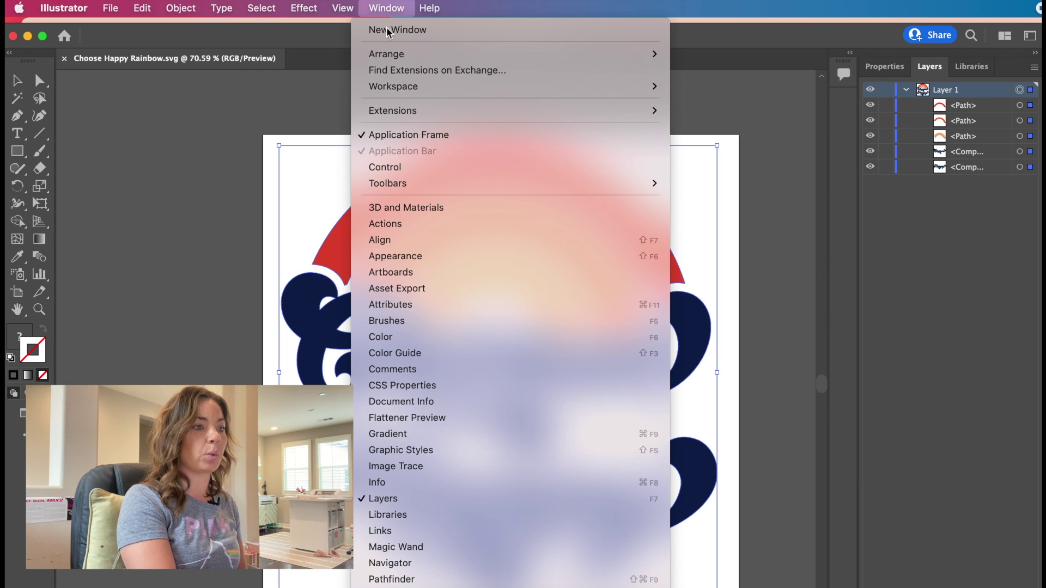
pyautogui.scroll(-3, 406, 470)
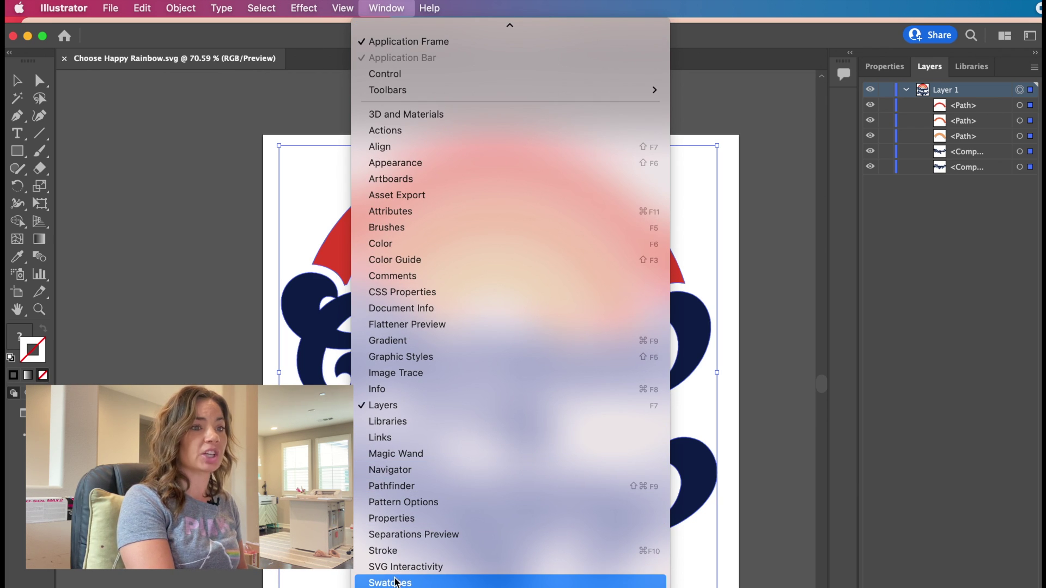
pyautogui.click(395, 582)
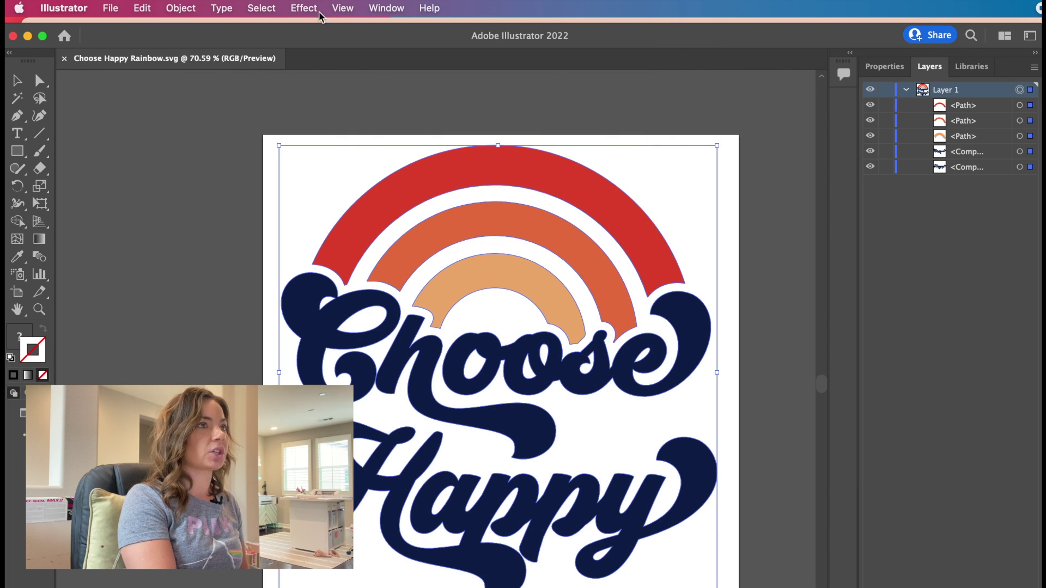
pyautogui.click(385, 8)
pyautogui.scroll(-3, 447, 497)
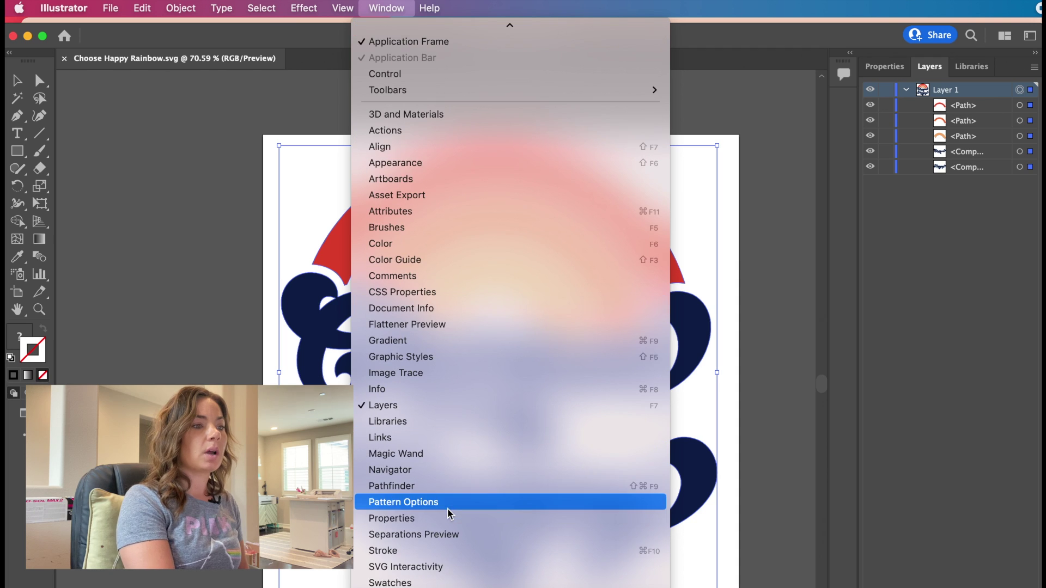
pyautogui.moveTo(392, 586)
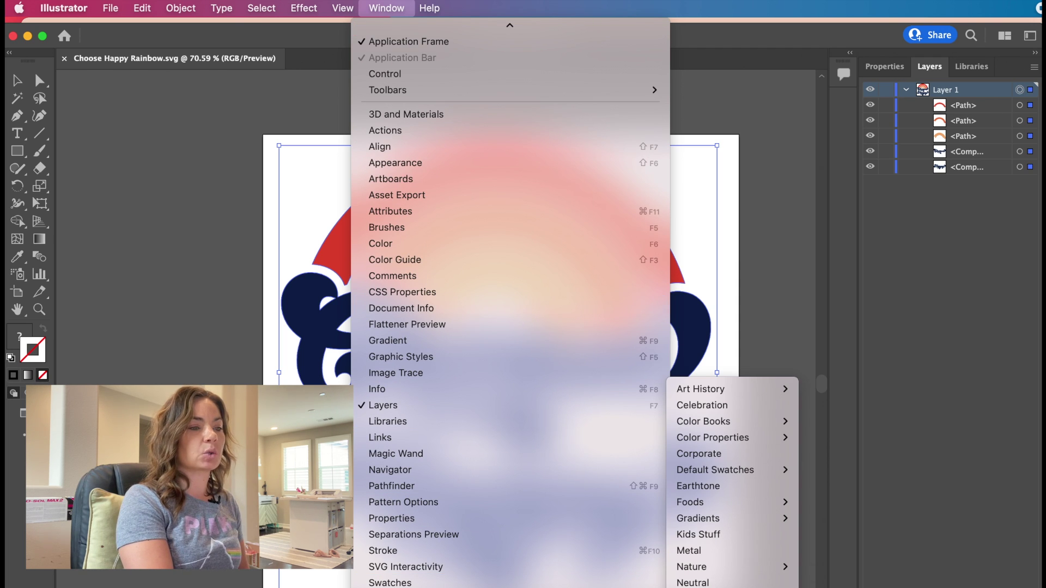
pyautogui.press('Escape')
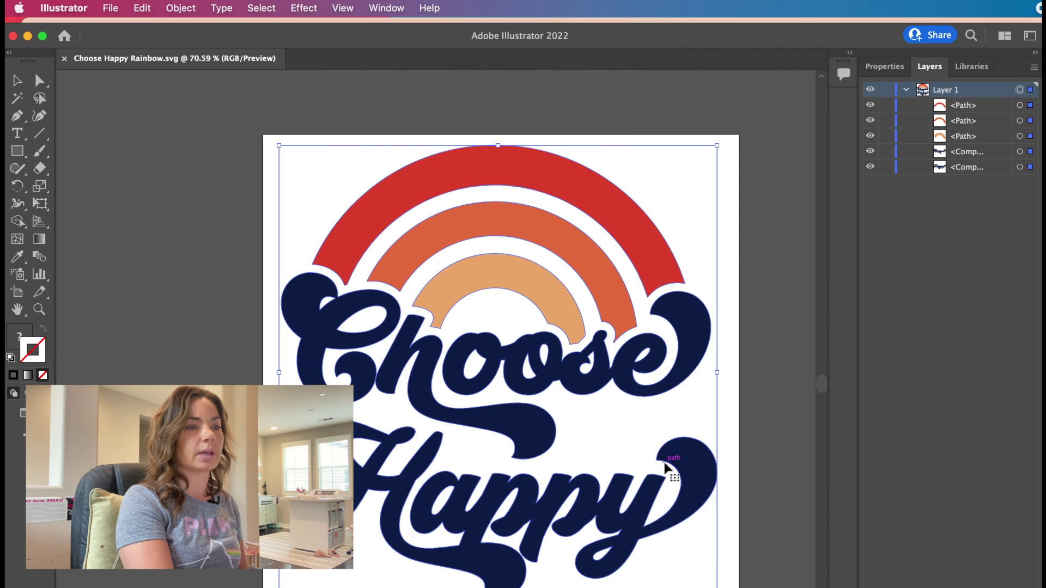
pyautogui.scroll(-1, 675, 349)
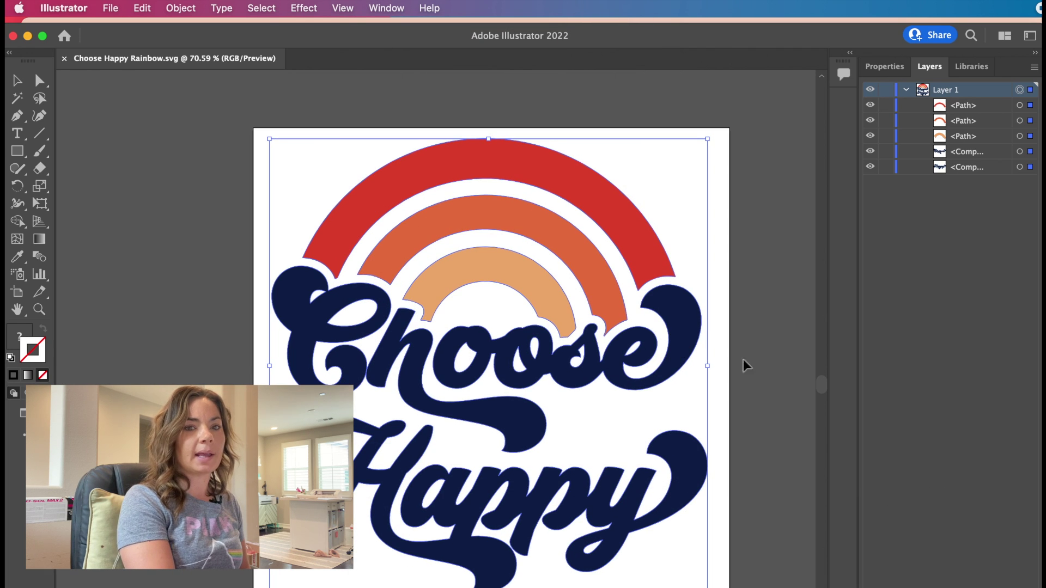
pyautogui.moveTo(989, 462); pyautogui.dragTo(594, 282)
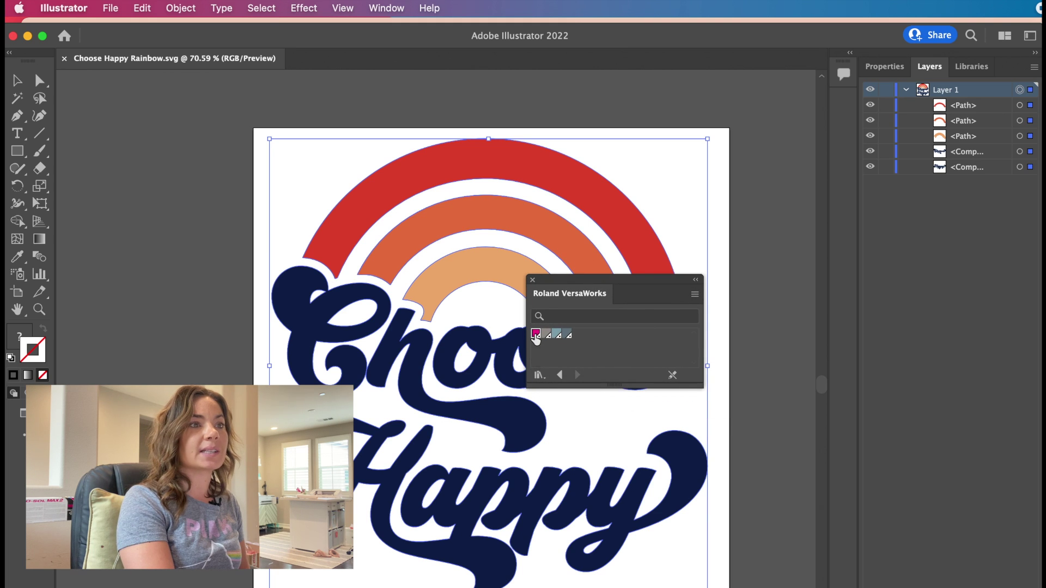
pyautogui.click(535, 335)
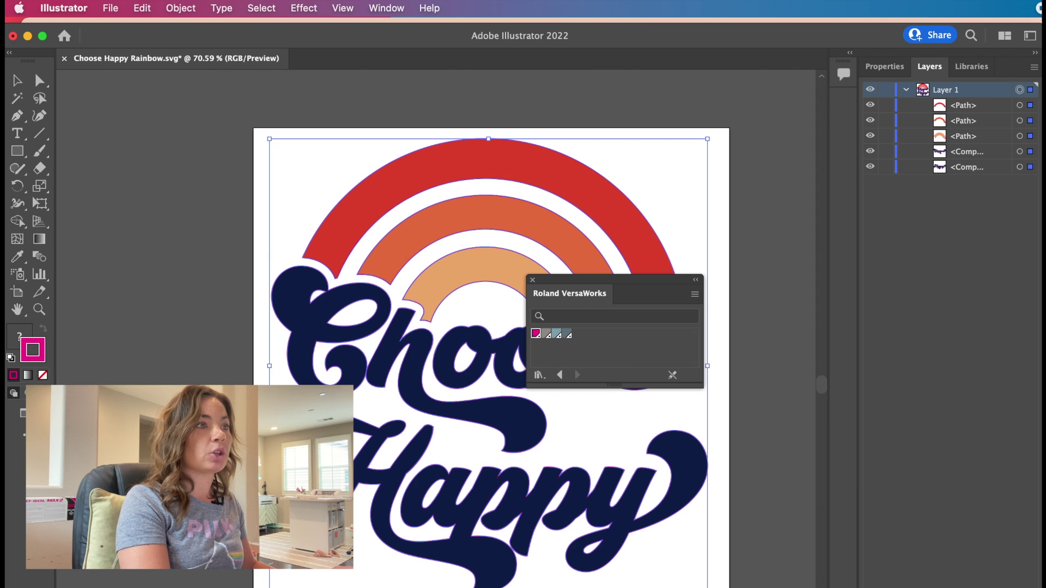
# Deselect the artwork to check the magenta CutContour outlines, then close the VersaWorks swatch panel
pyautogui.click(257, 388)
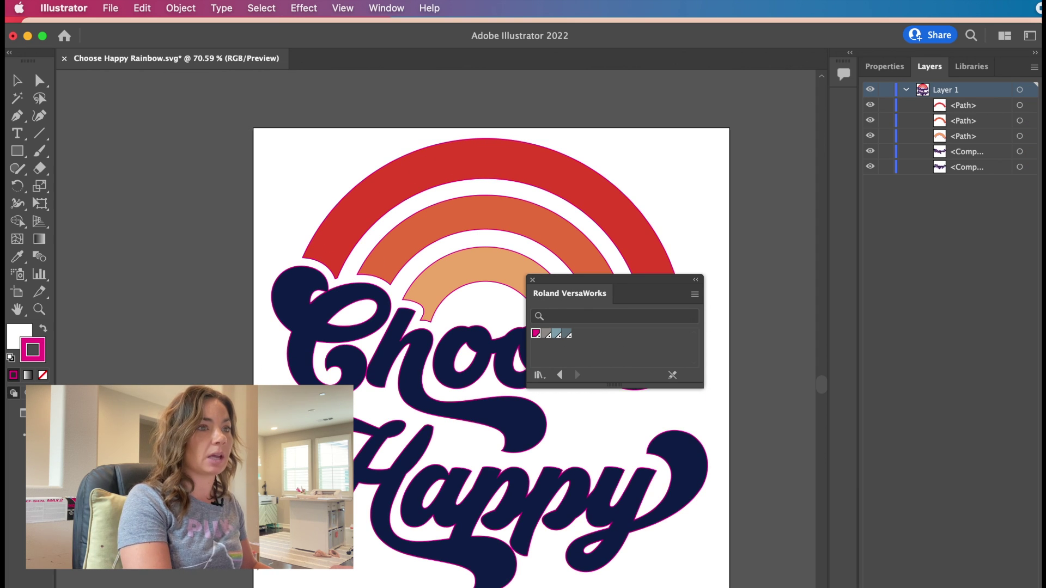
pyautogui.click(533, 280)
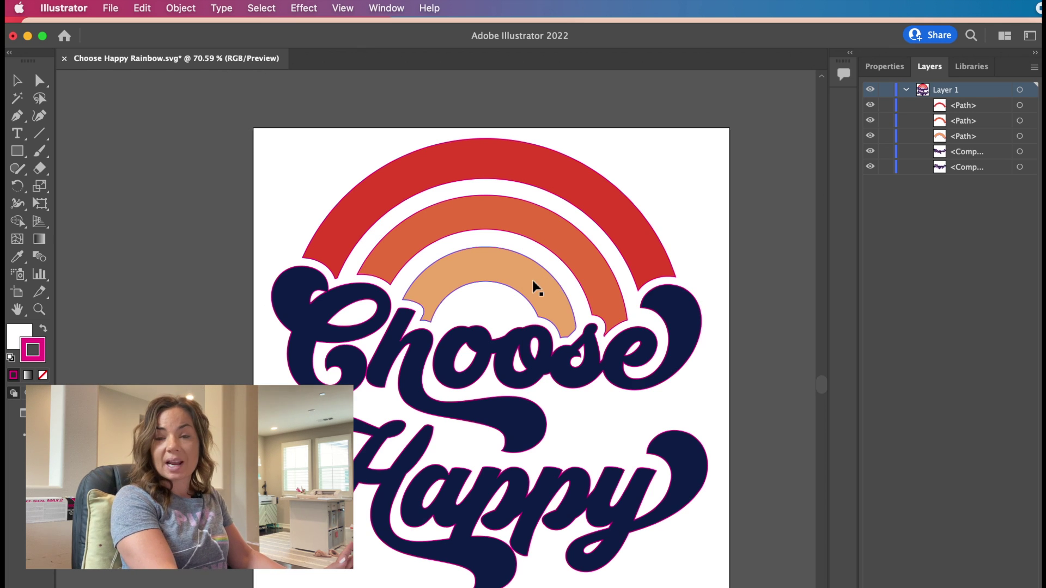
# Save a copy to the computer as Adobe PDF Choose Happy Rainbow.pdf in Downloads
pyautogui.click(111, 10)
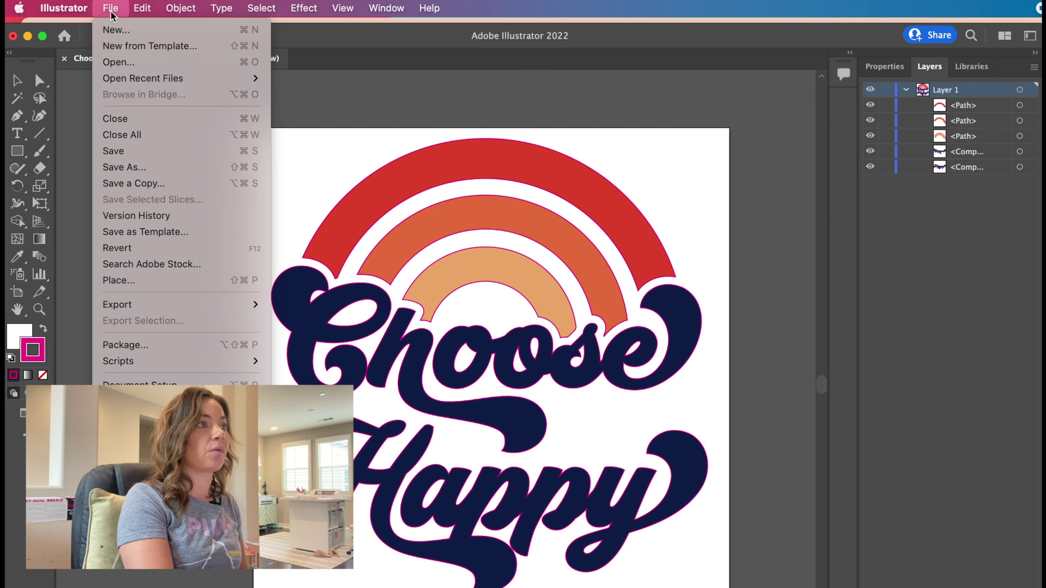
pyautogui.click(133, 168)
pyautogui.click(766, 568)
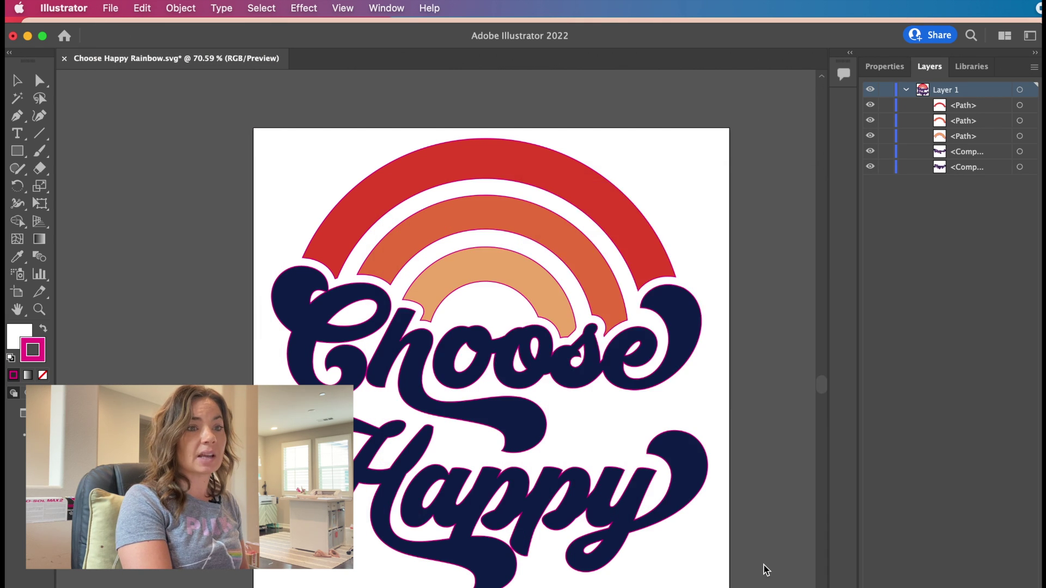
pyautogui.click(737, 252)
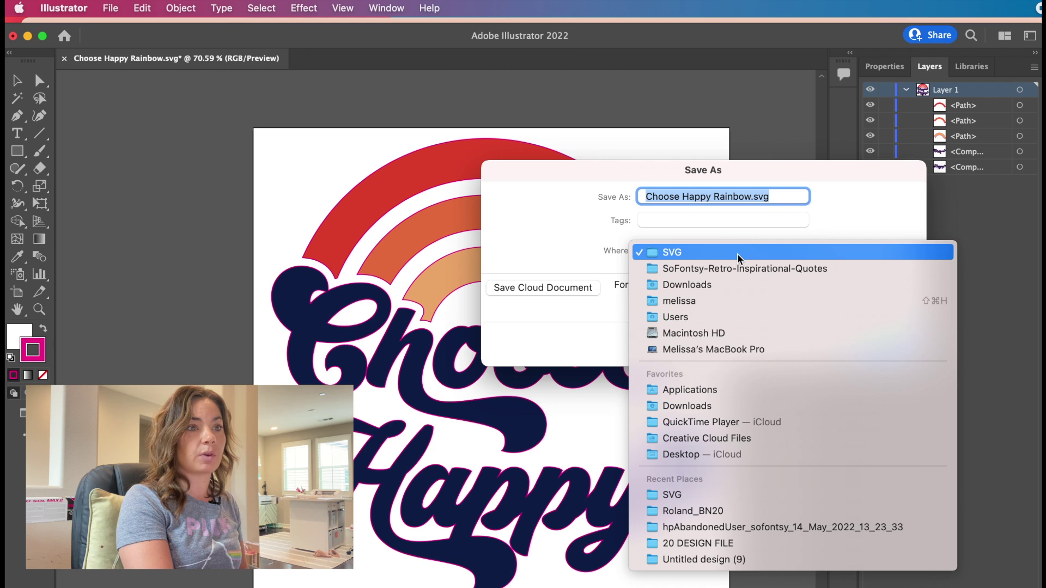
pyautogui.click(736, 252)
pyautogui.click(672, 288)
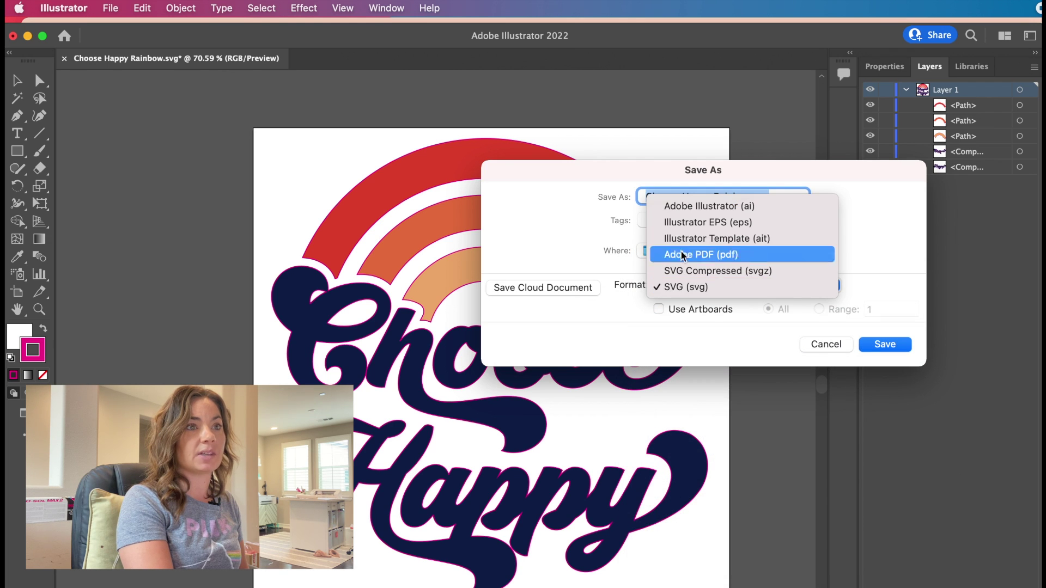
pyautogui.click(682, 254)
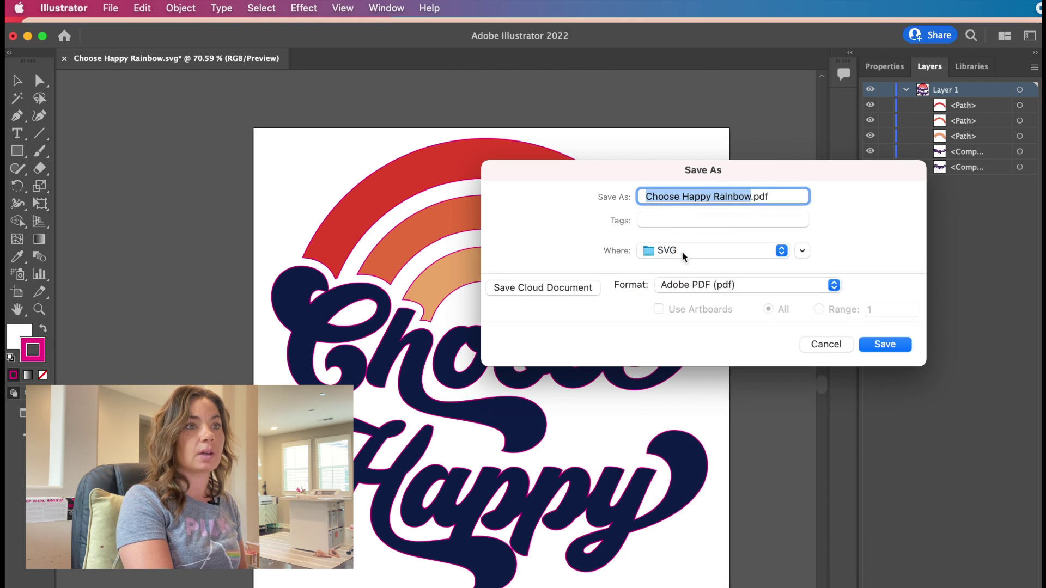
pyautogui.click(684, 256)
pyautogui.click(686, 281)
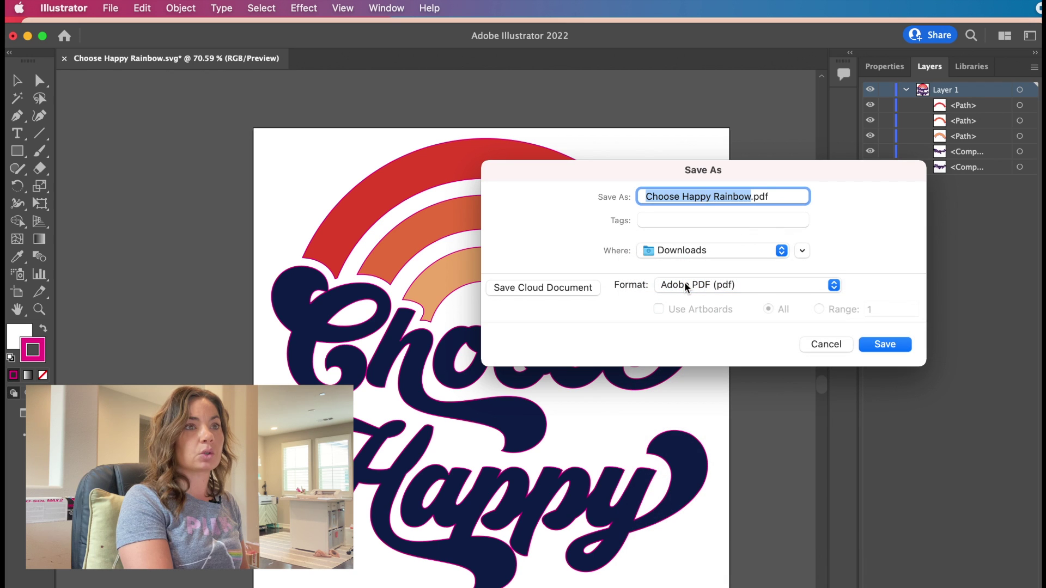
pyautogui.click(892, 346)
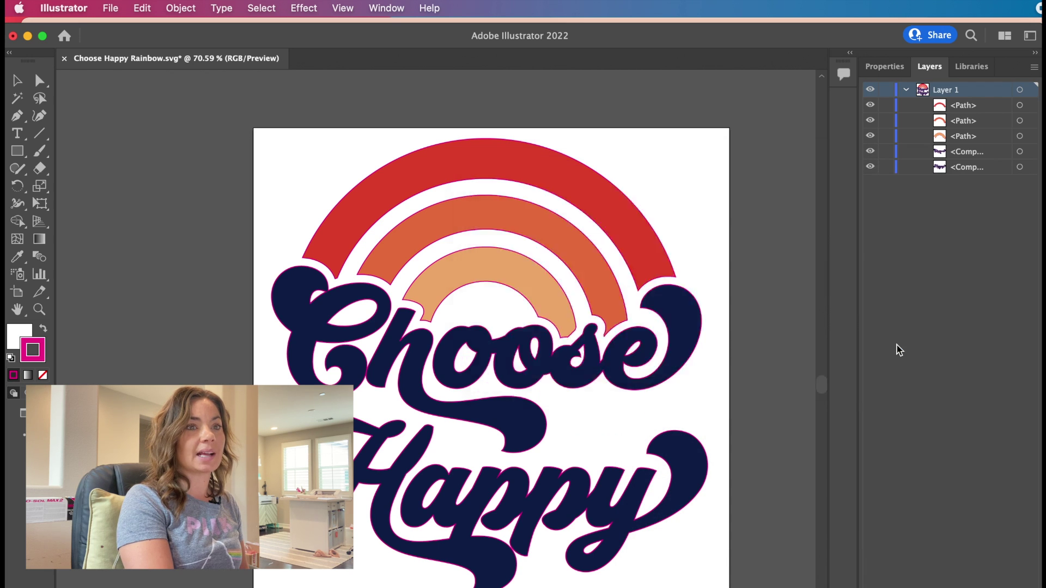
pyautogui.click(915, 582)
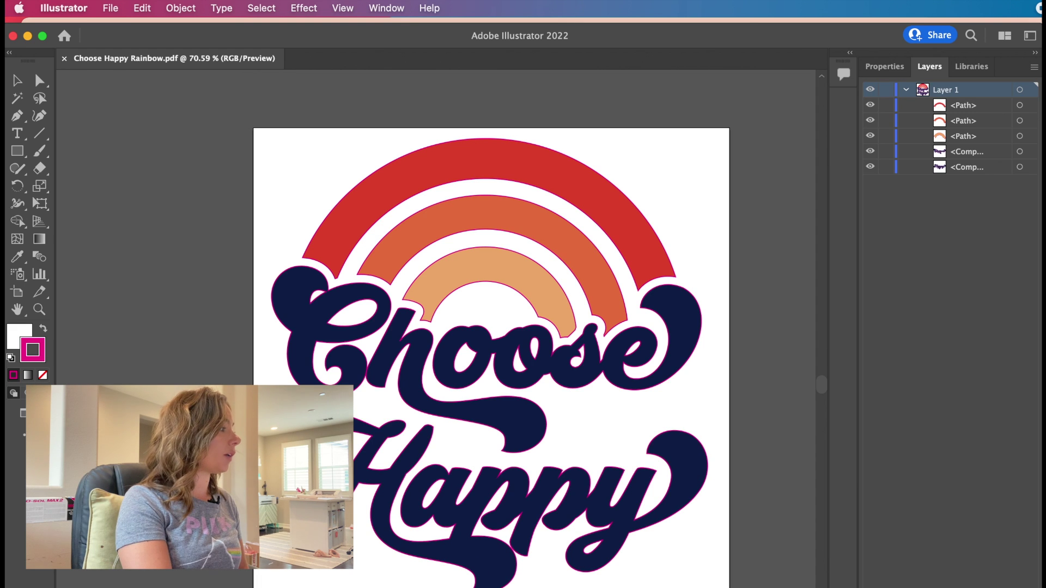
# Open Choose Happy Rainbow.pdf from the Downloads folder in Finder to check it
pyautogui.press('super+alt+space')
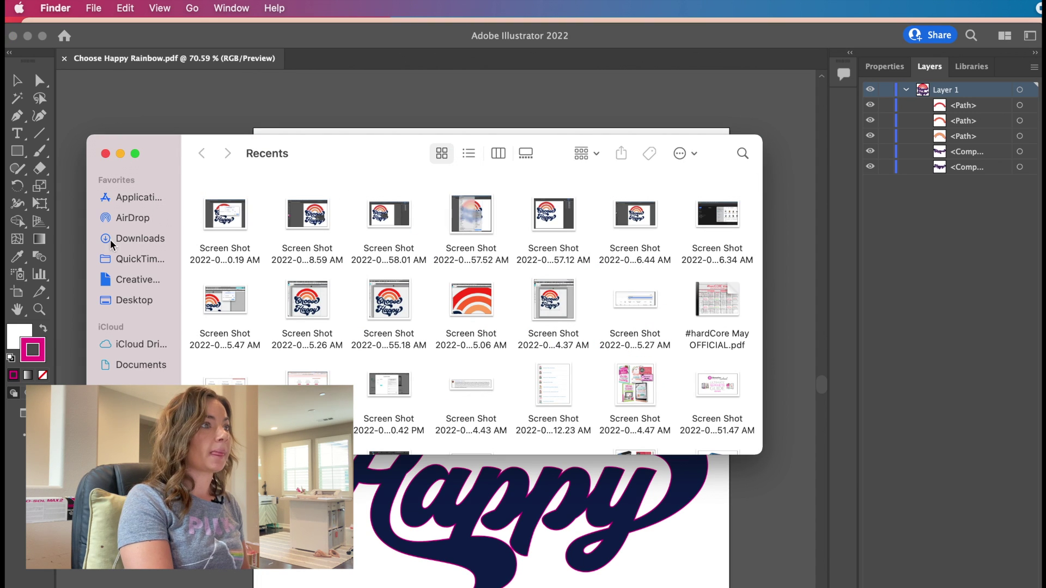
pyautogui.click(145, 245)
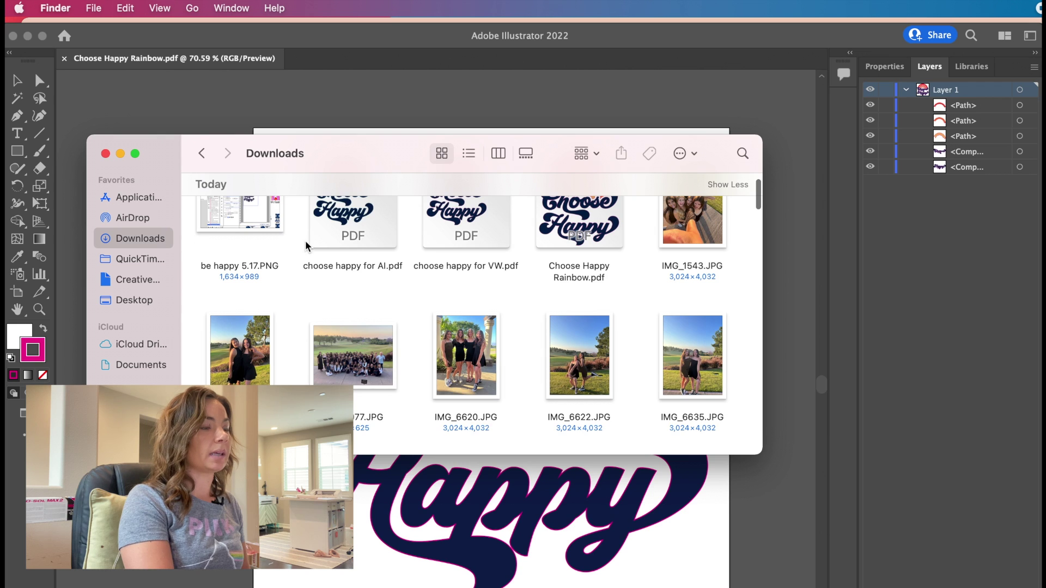
pyautogui.scroll(3, 309, 248)
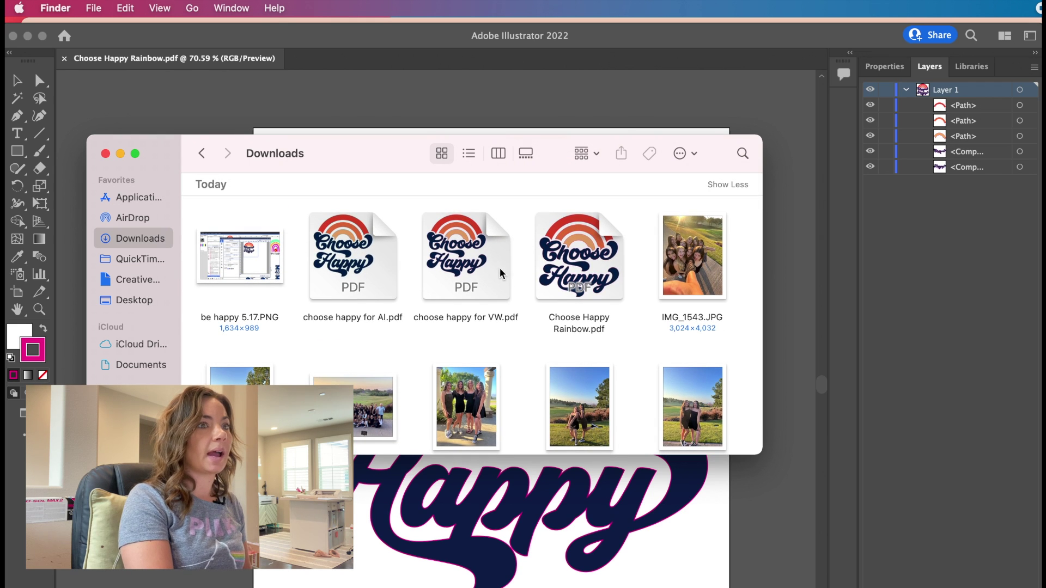
pyautogui.doubleClick(558, 268)
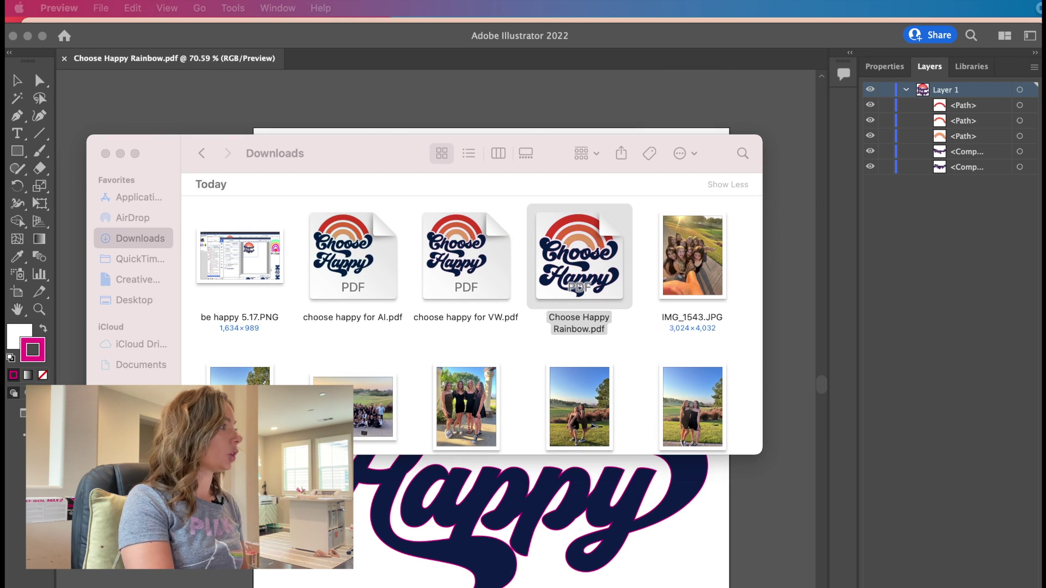